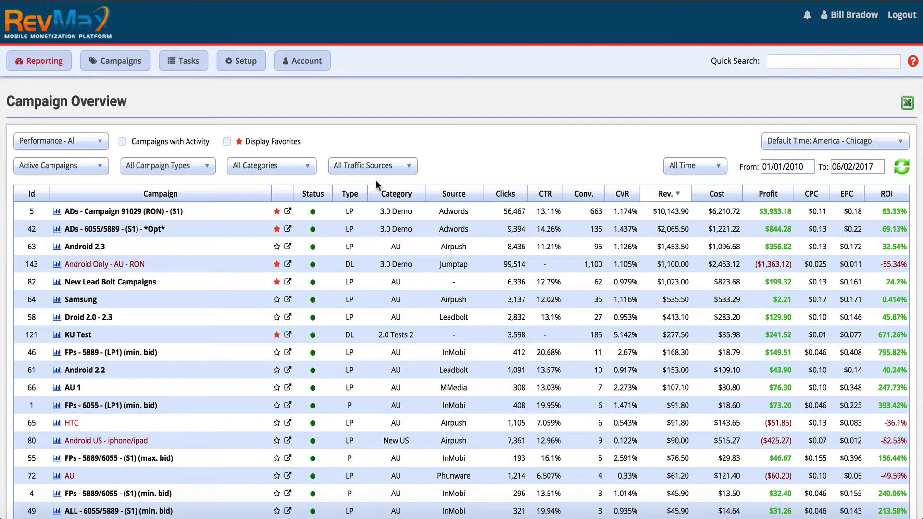
Step: Mark the campaign FPs - 5889 - (LP1) (min. bid) as a favorite and filter the campaign overview to display favorites
click(278, 357)
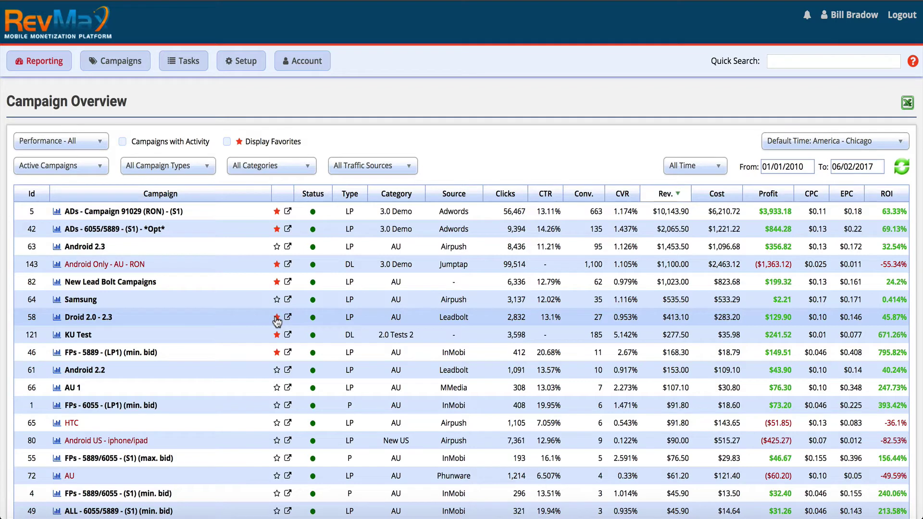
click(277, 282)
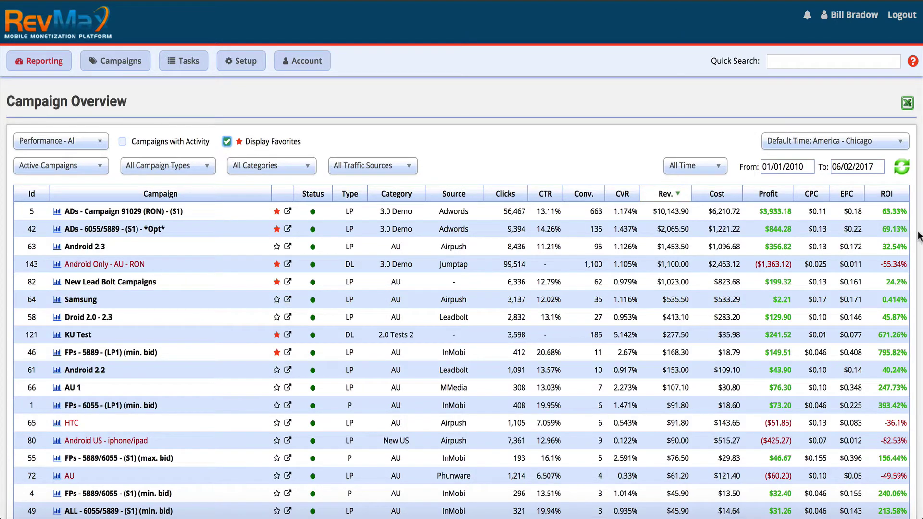
click(903, 166)
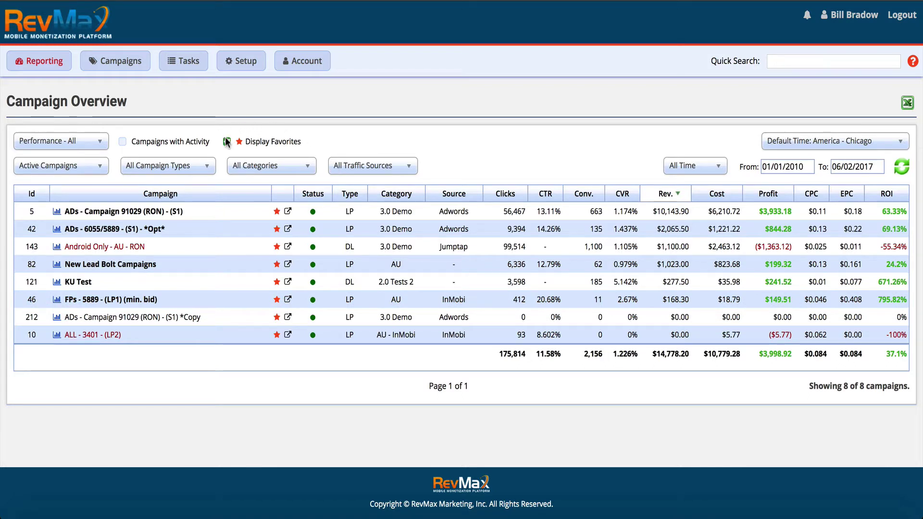
Step: Replace the favorites filter with Campaigns with Activity, refresh the overview, and look through the campaign list down to its totals
click(123, 142)
click(899, 170)
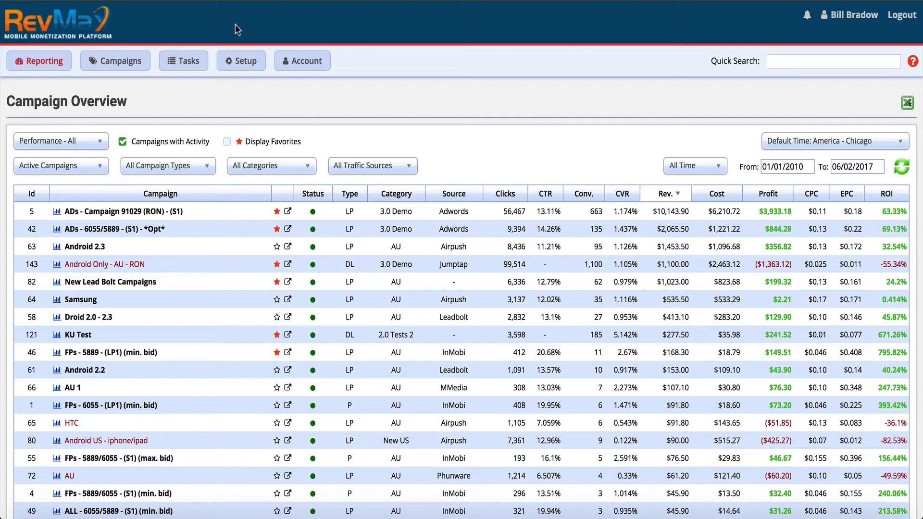
scroll(209, 168, down, 6)
scroll(208, 168, down, 5)
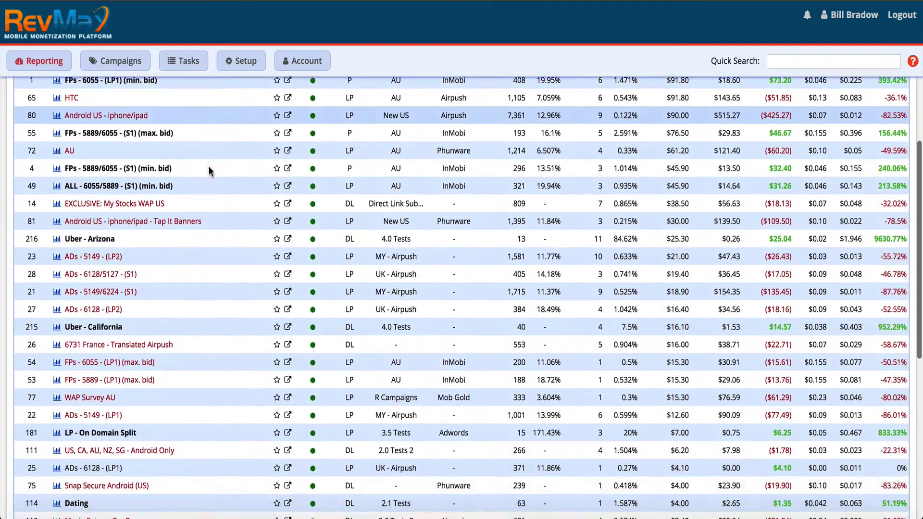
scroll(208, 166, down, 3)
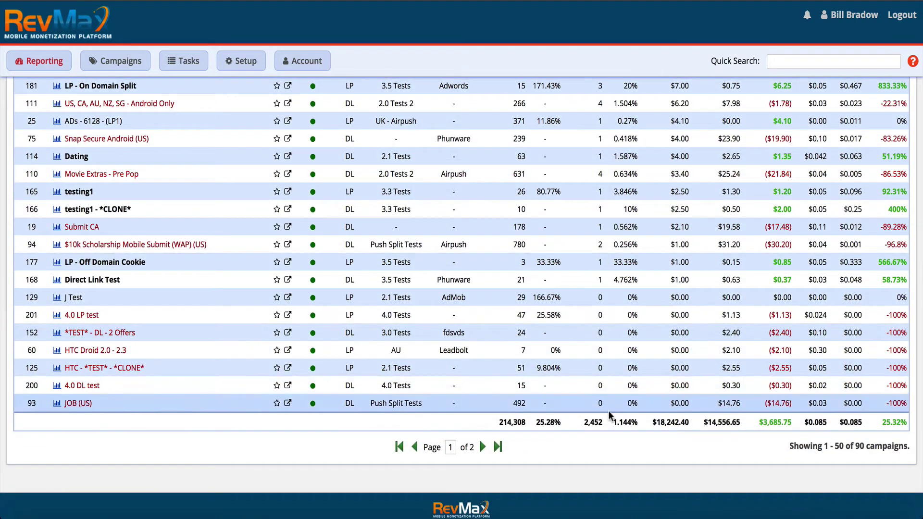
scroll(424, 346, up, 1)
scroll(425, 346, up, 10)
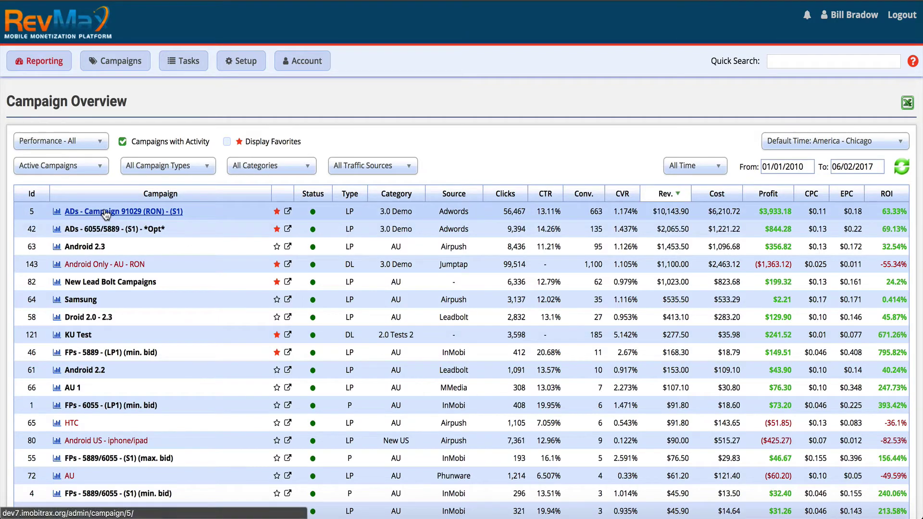
Step: Open the stats for ADs - Campaign 91029 (RON) - (S1) and group its metric performance by Manufacturer
click(57, 212)
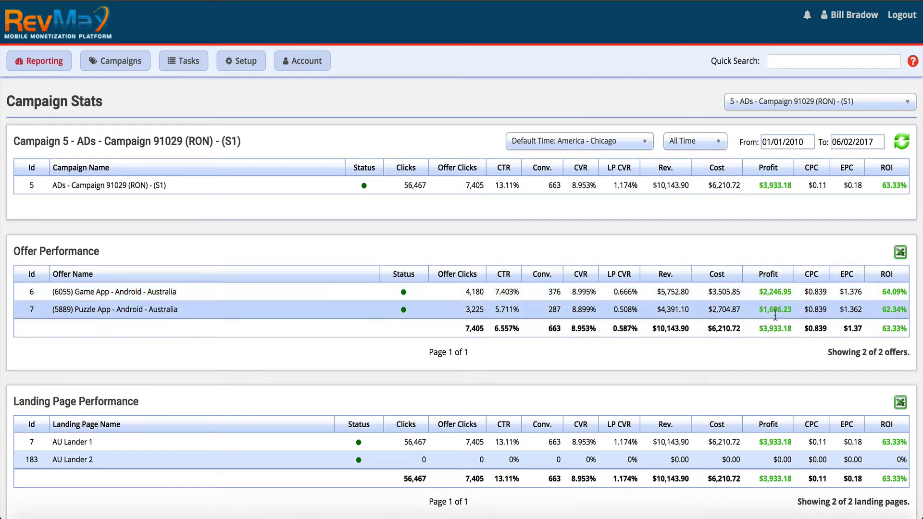
scroll(749, 295, down, 2)
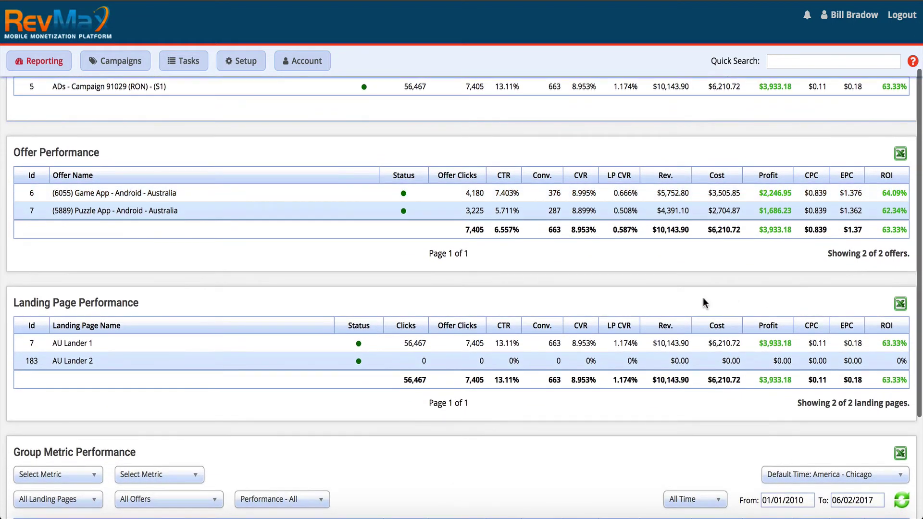
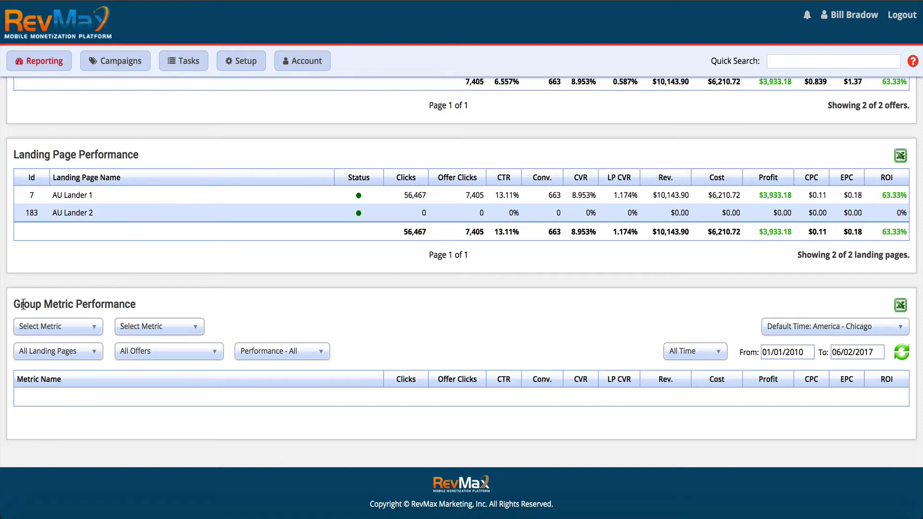
click(46, 330)
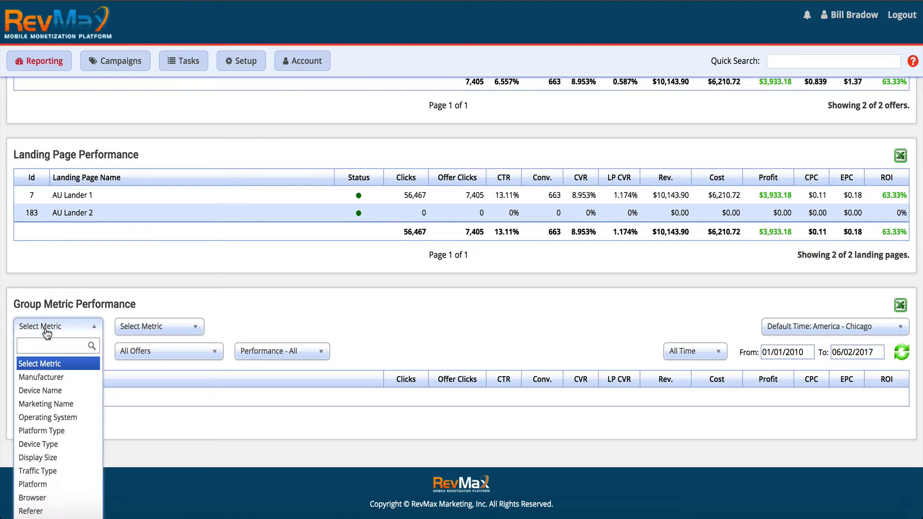
click(72, 378)
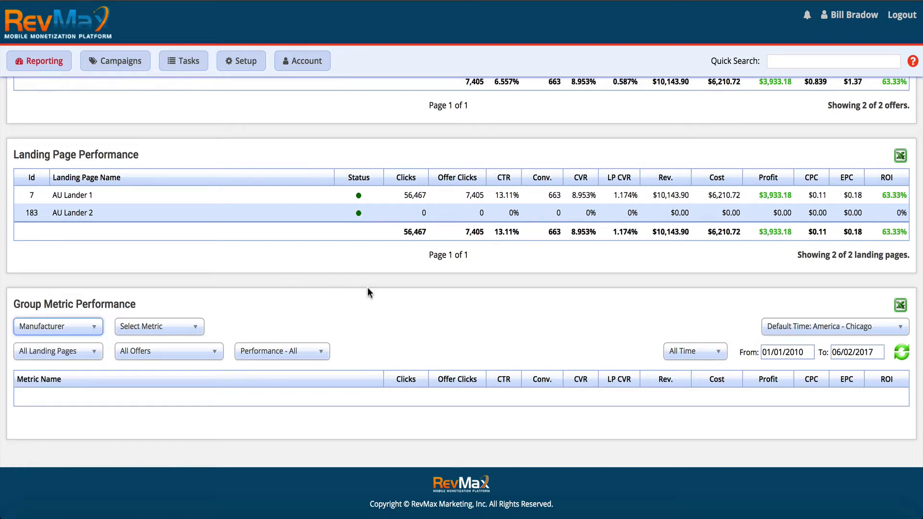
click(902, 352)
scroll(287, 310, down, 3)
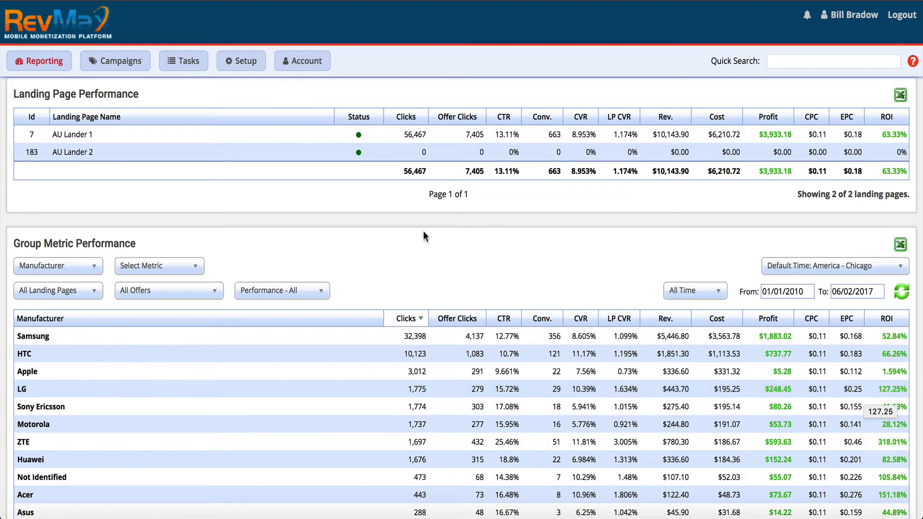
Step: Add Device Name as the second metric in Group Metric Performance and refresh the report
click(125, 267)
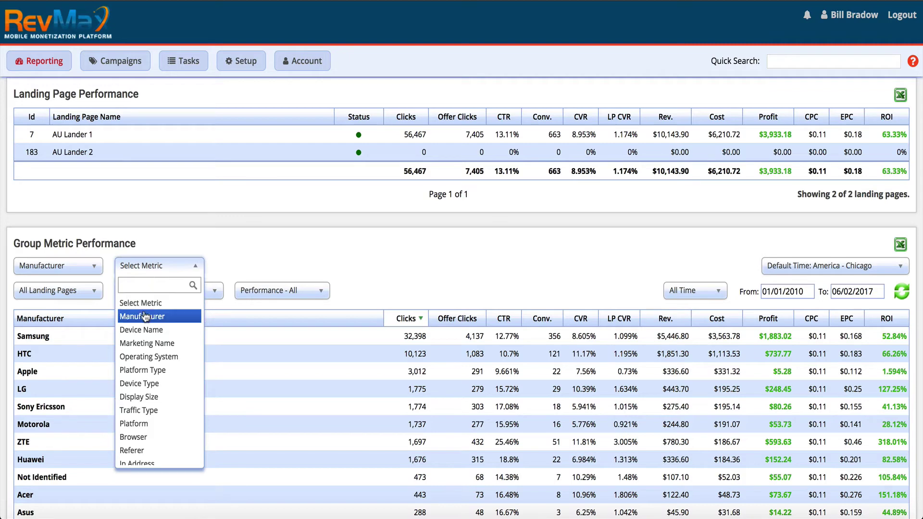
click(139, 330)
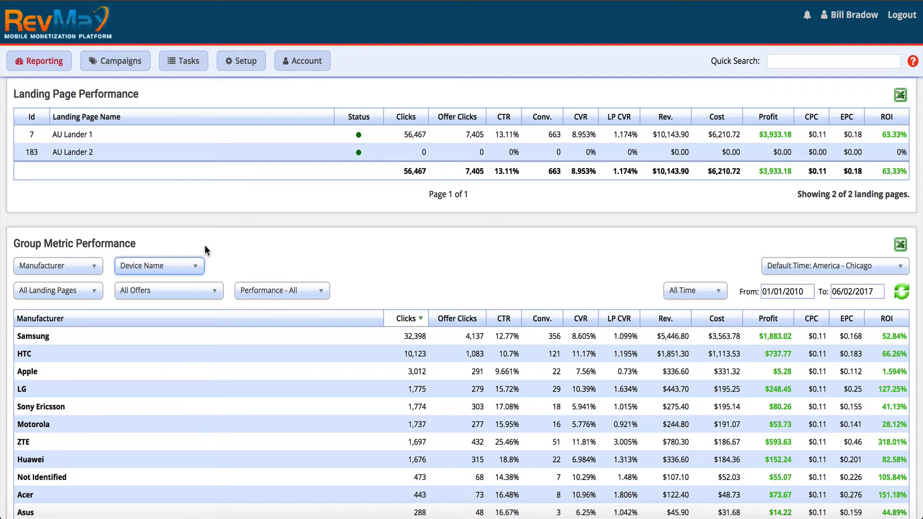
click(902, 291)
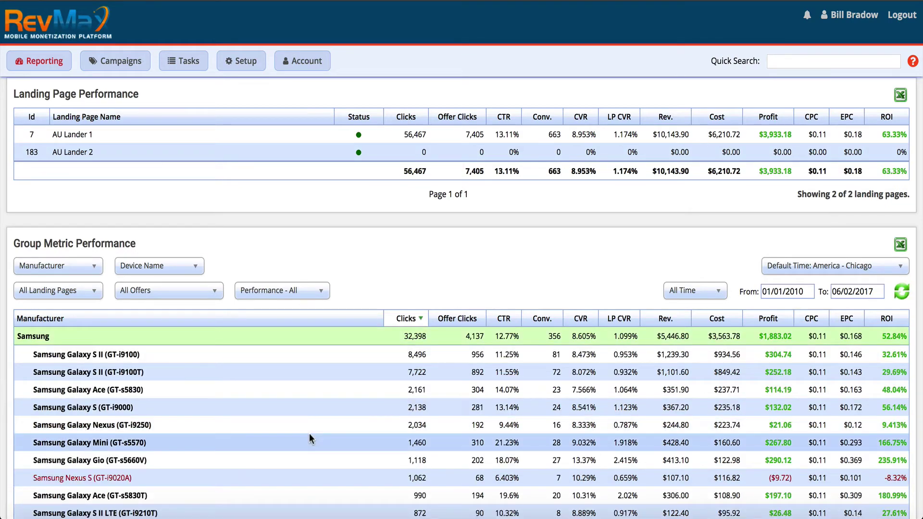
Step: Examine the device-level results under each manufacturer, including Samsung, HTC and LG, in the grouped performance report
scroll(309, 433, down, 3)
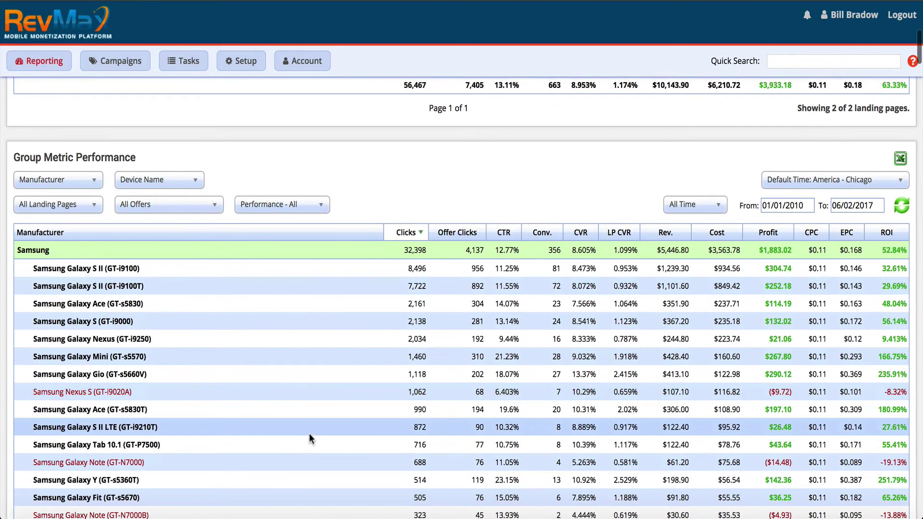
scroll(310, 434, down, 5)
scroll(310, 434, down, 2)
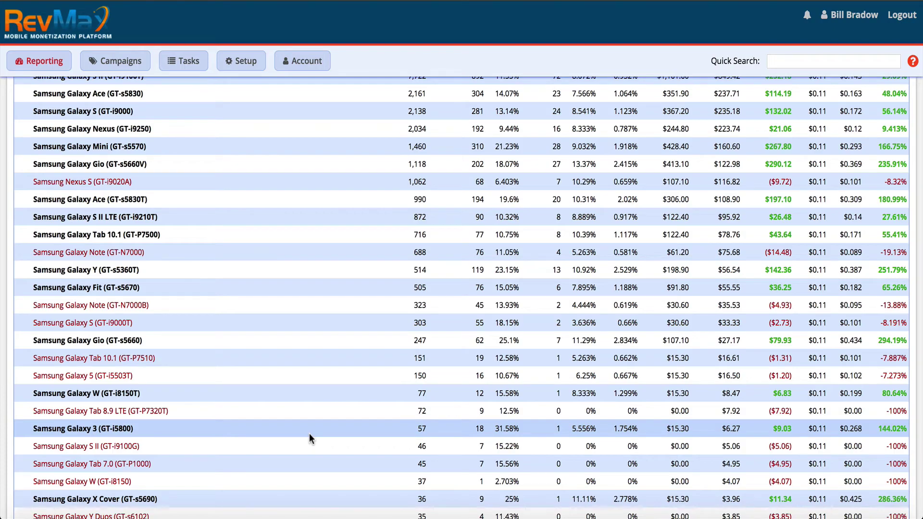
scroll(316, 353, down, 2)
scroll(316, 353, down, 1)
scroll(315, 353, up, 10)
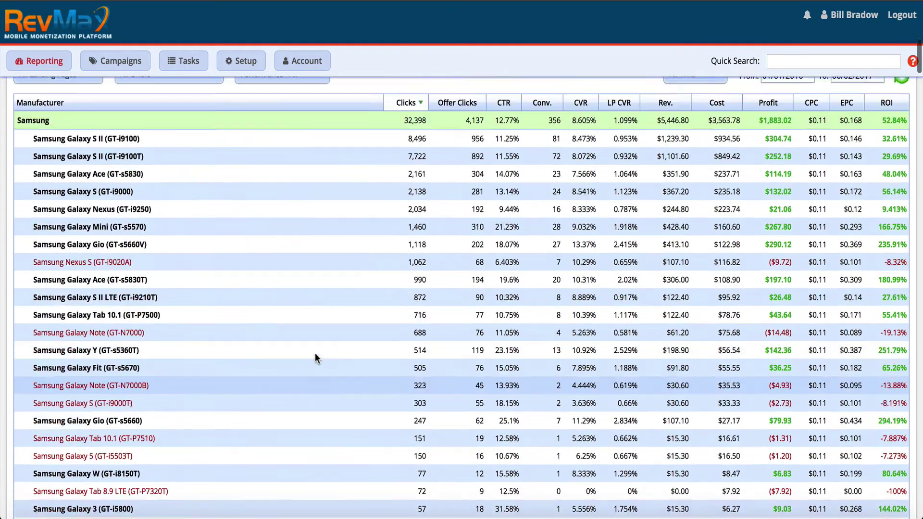
scroll(315, 353, down, 8)
scroll(316, 358, down, 20)
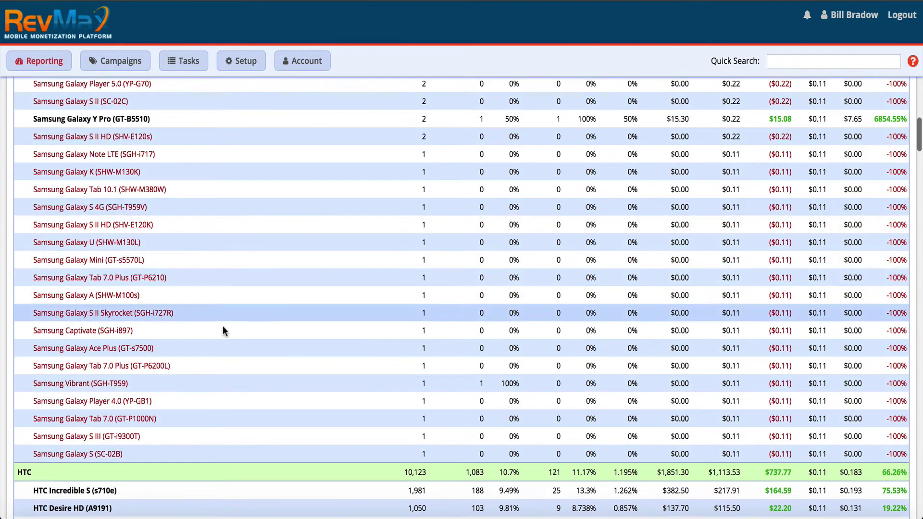
scroll(235, 291, down, 2)
scroll(235, 287, down, 4)
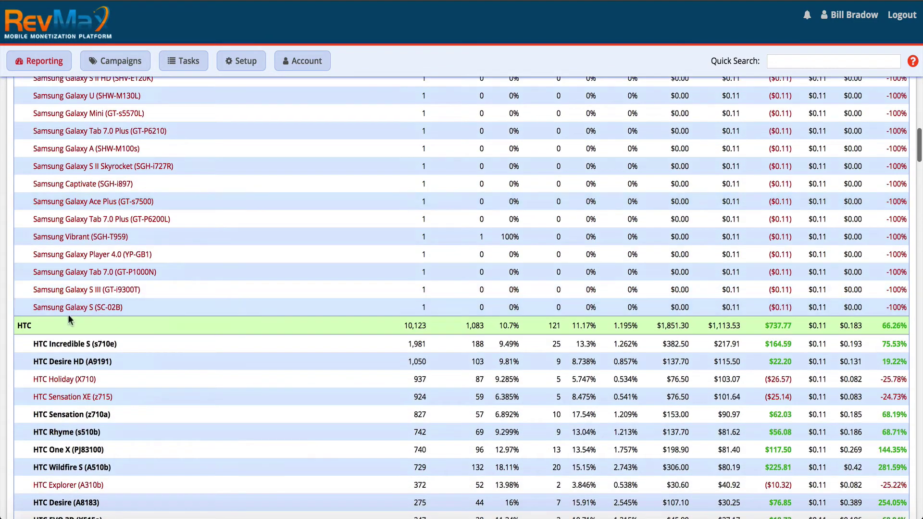
scroll(246, 387, down, 8)
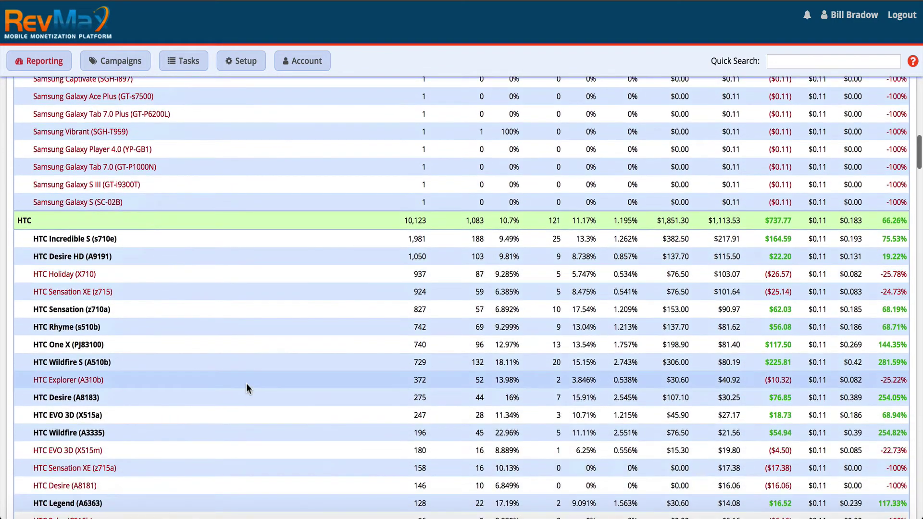
scroll(246, 388, down, 2)
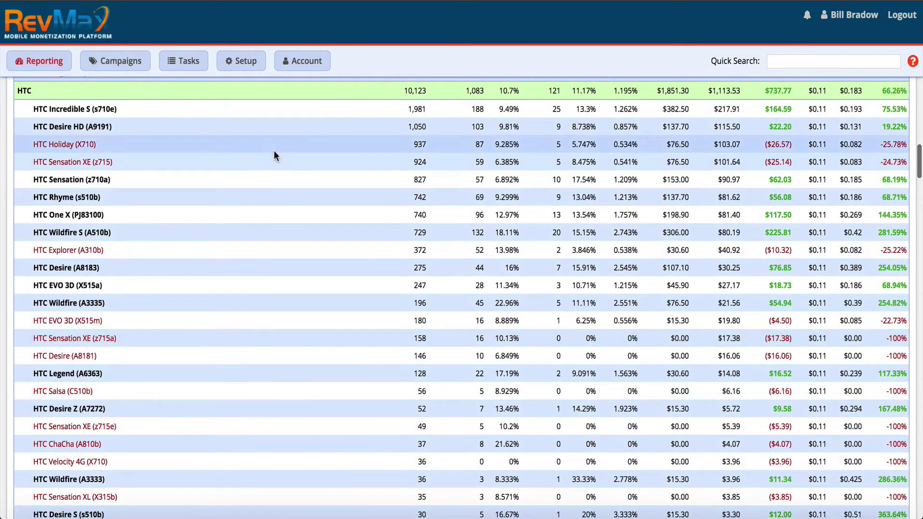
scroll(274, 153, down, 20)
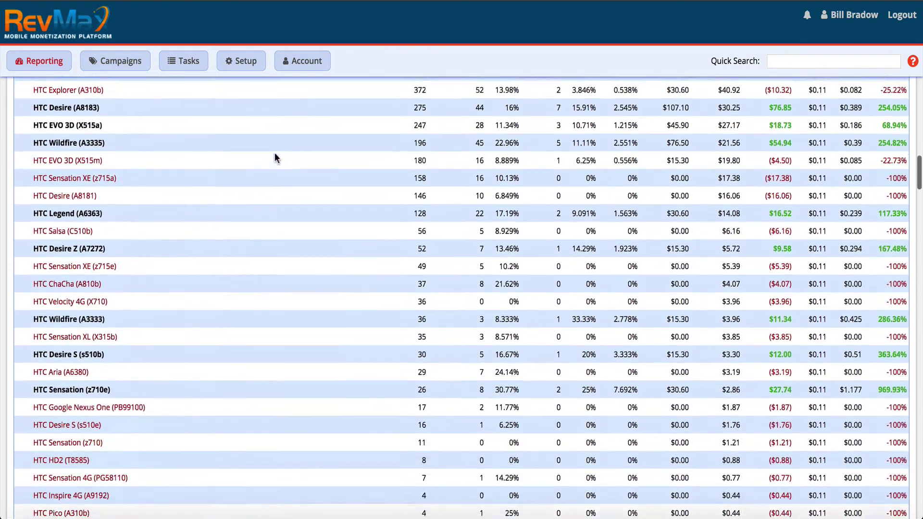
scroll(275, 152, up, 20)
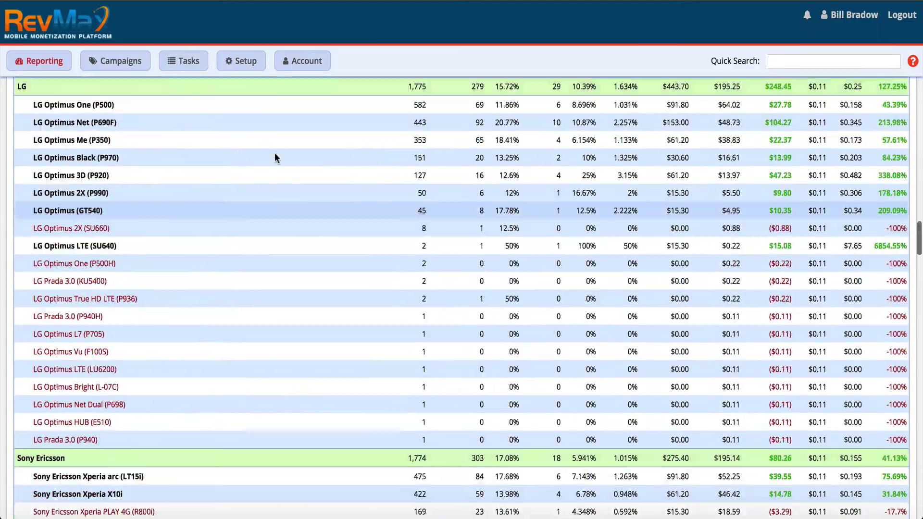
scroll(275, 152, down, 7)
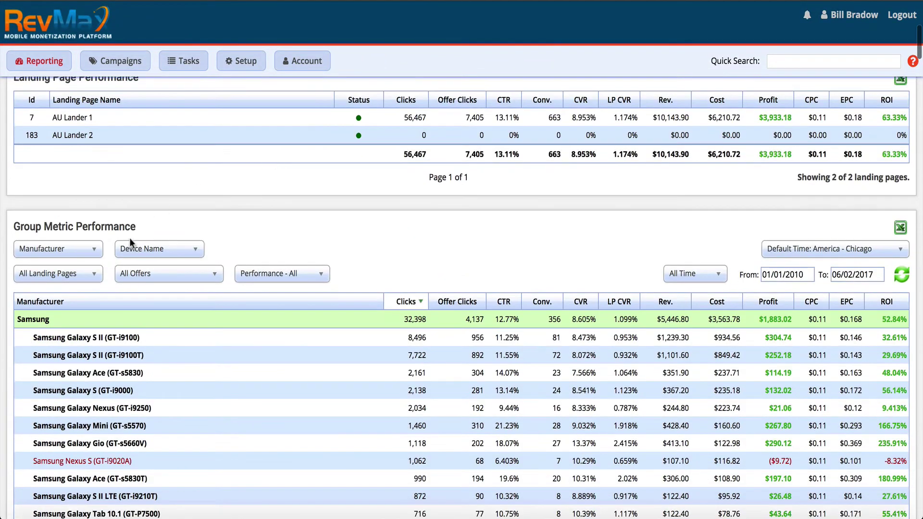
Step: Examine the metrics available for the first grouping level in Group Metric Performance, from device and carrier metrics through location and tokens
click(95, 252)
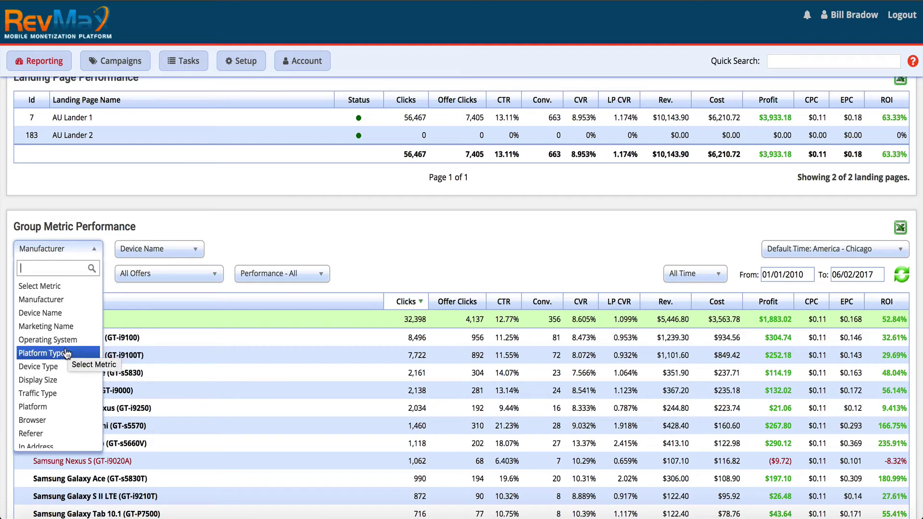
scroll(67, 355, down, 3)
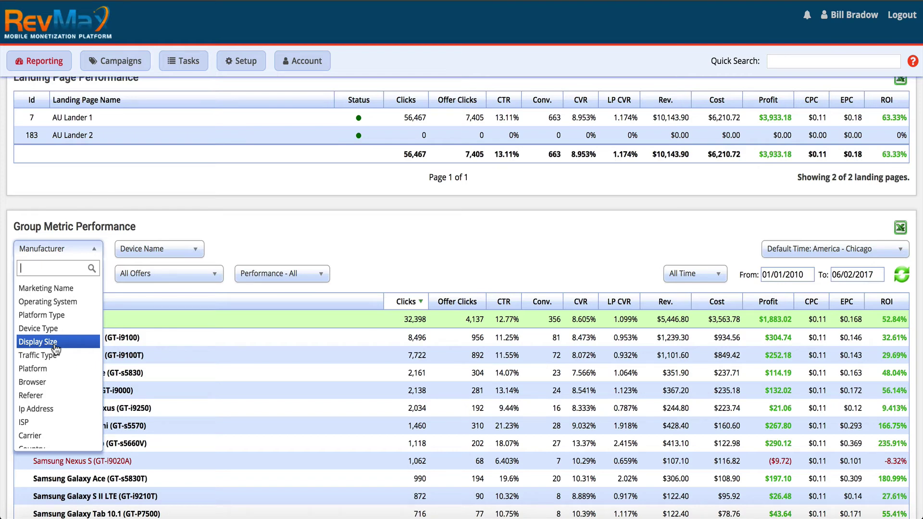
scroll(56, 349, down, 1)
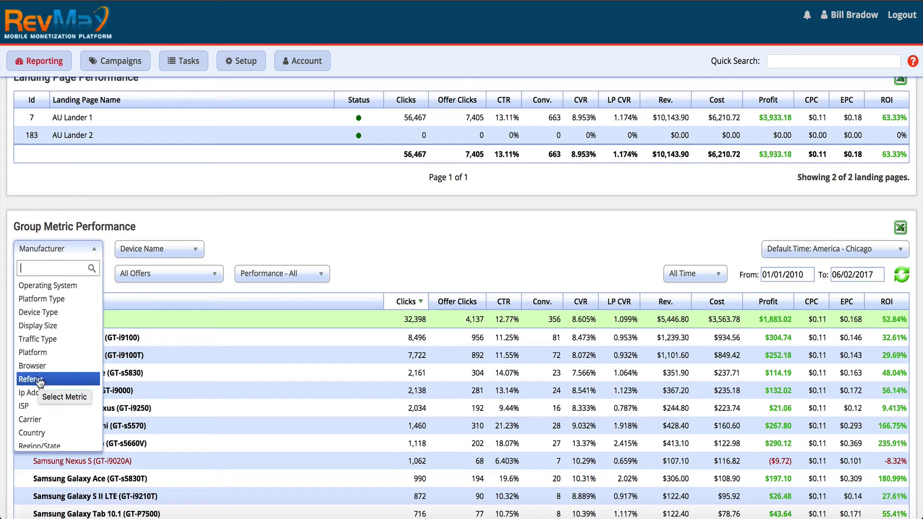
scroll(39, 382, down, 3)
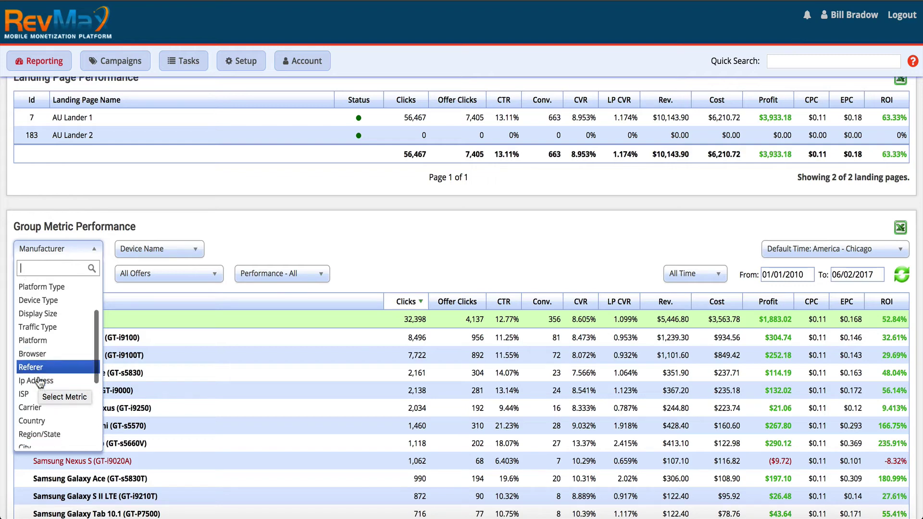
scroll(37, 359, down, 3)
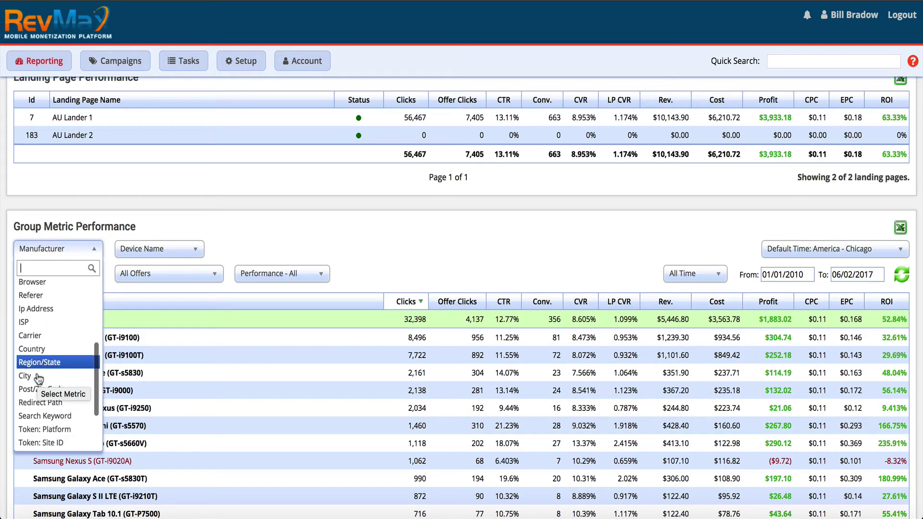
scroll(38, 379, down, 1)
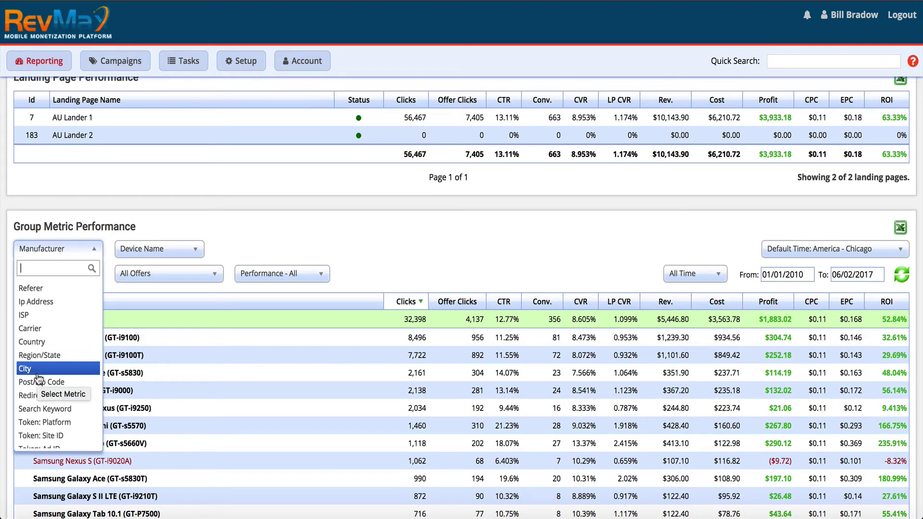
scroll(67, 382, down, 2)
scroll(70, 383, down, 1)
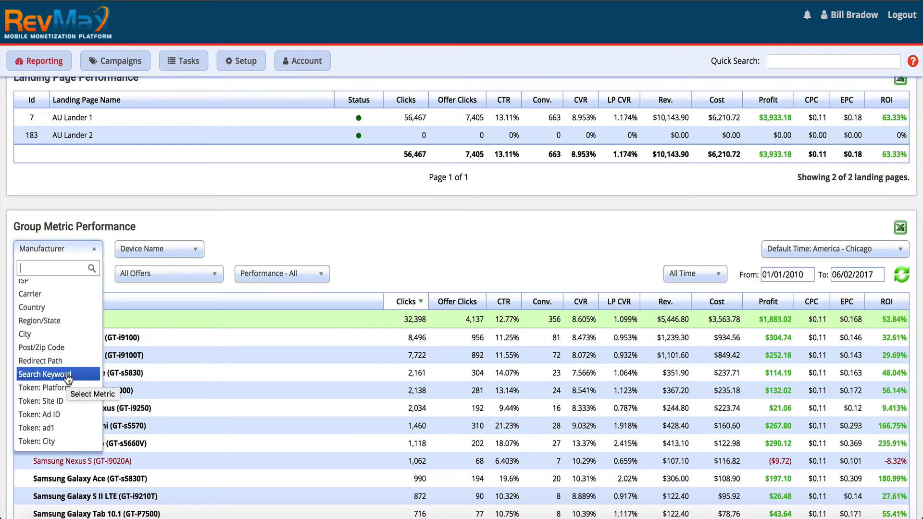
scroll(71, 321, up, 4)
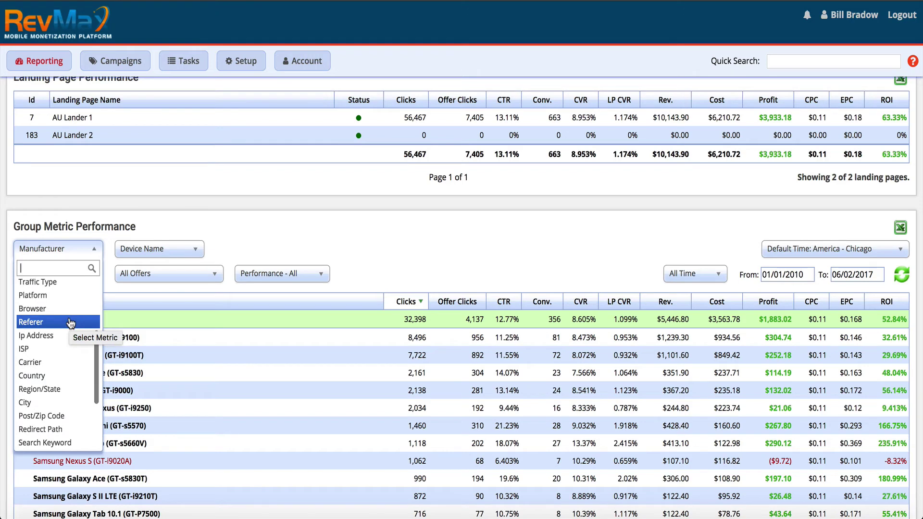
scroll(70, 323, down, 5)
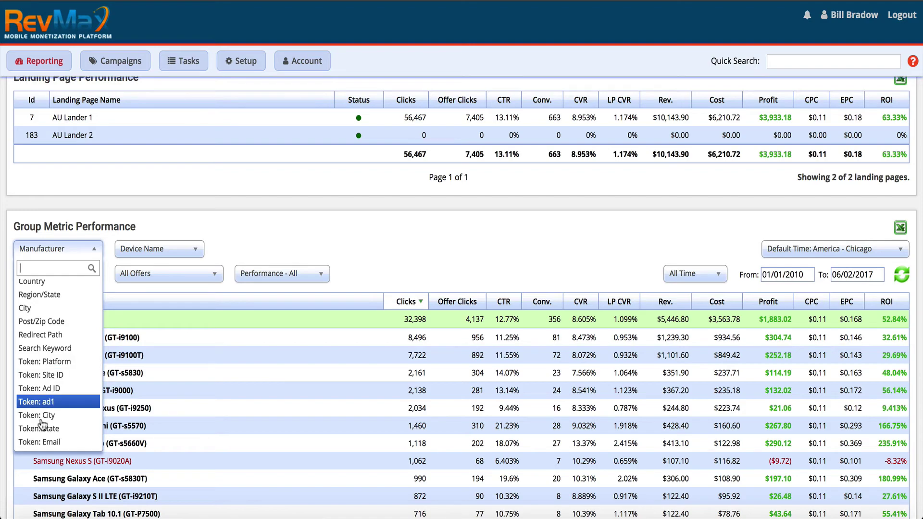
click(429, 265)
Step: Examine the Samsung device results in the grouped report and go back to the campaign summary
scroll(430, 268, down, 10)
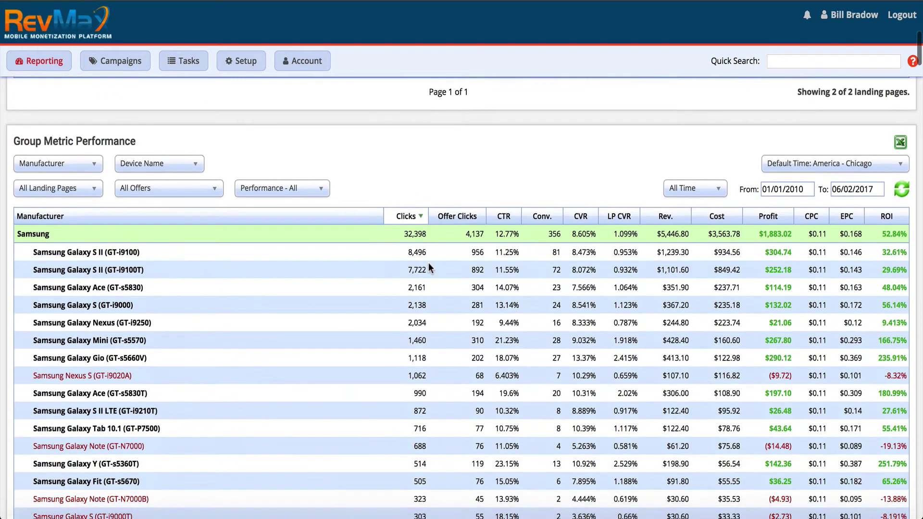
scroll(429, 262, down, 10)
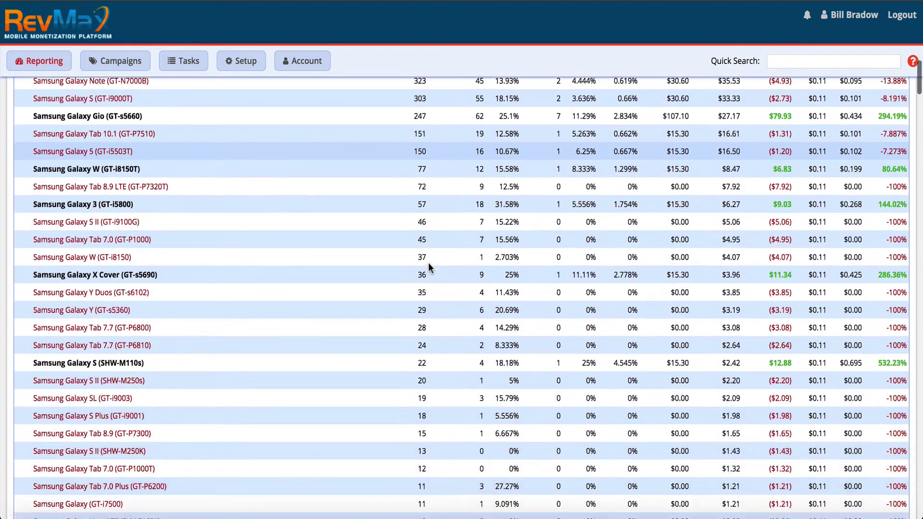
scroll(428, 263, up, 14)
scroll(429, 266, up, 8)
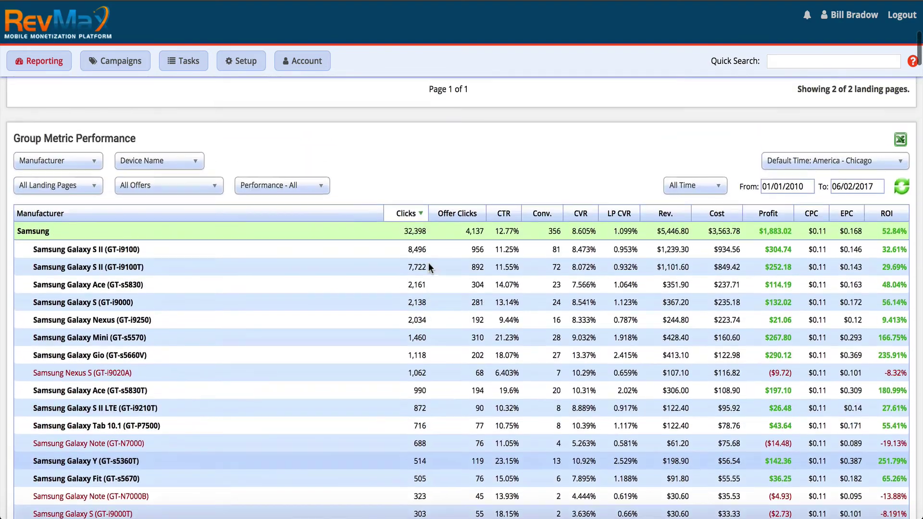
scroll(429, 266, down, 3)
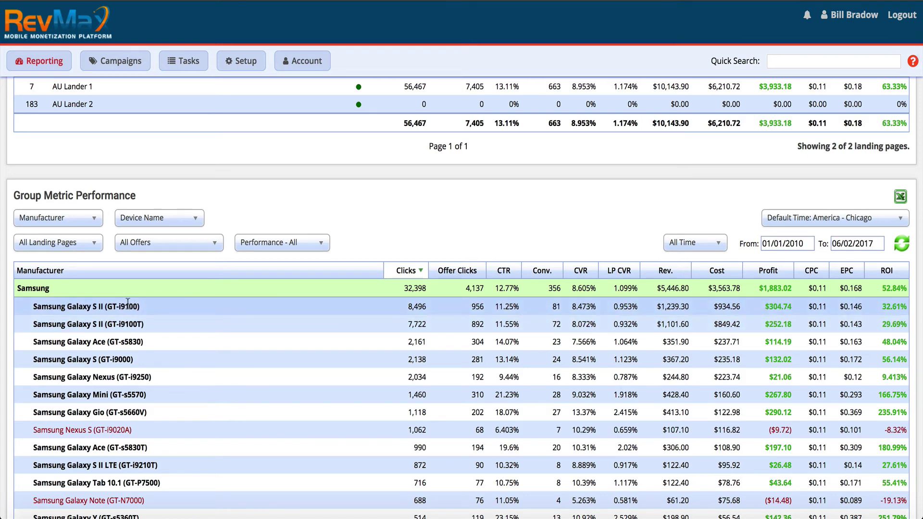
scroll(127, 302, down, 1)
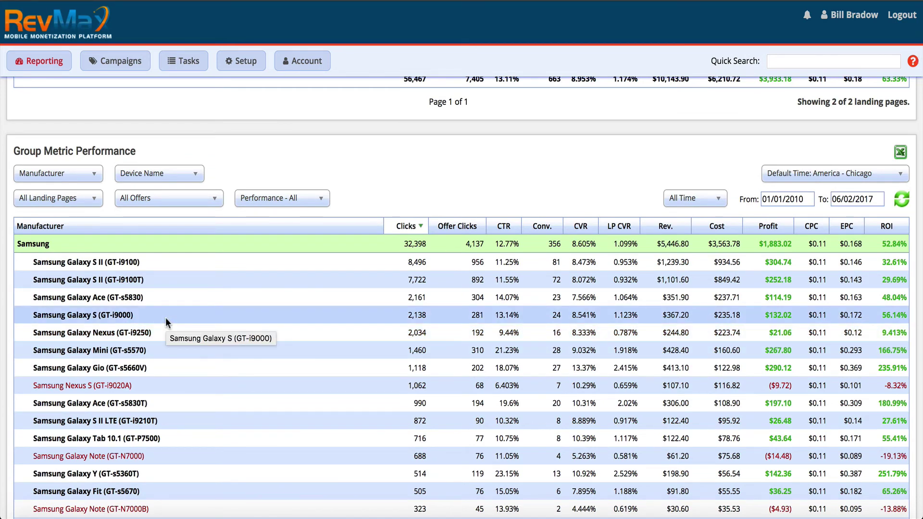
scroll(160, 289, down, 10)
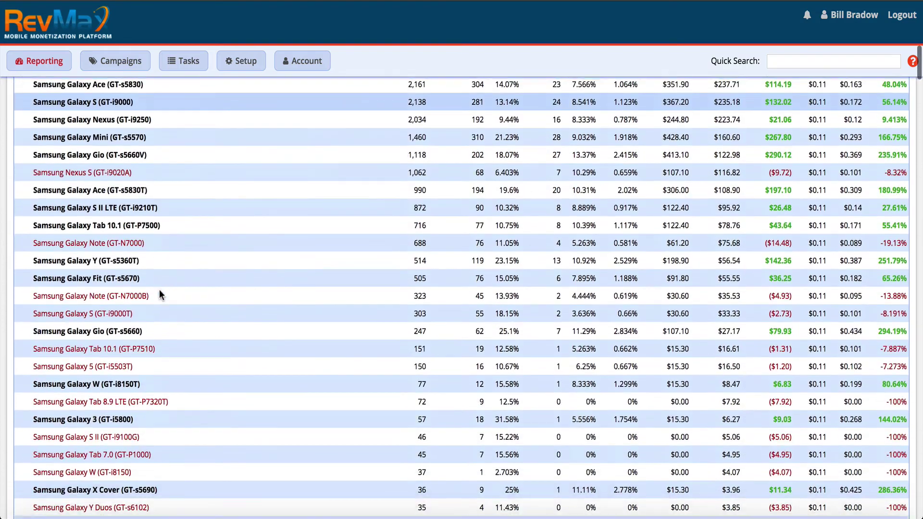
scroll(160, 289, down, 10)
scroll(160, 289, up, 15)
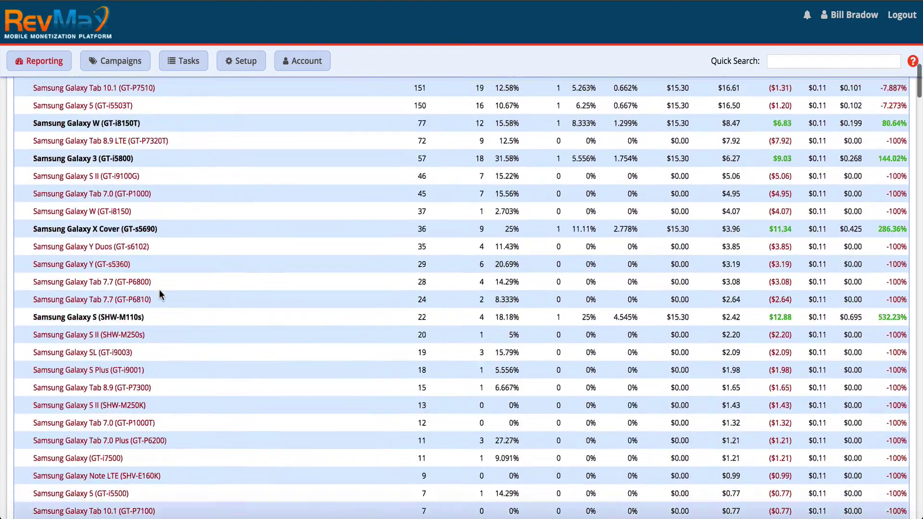
scroll(160, 290, up, 15)
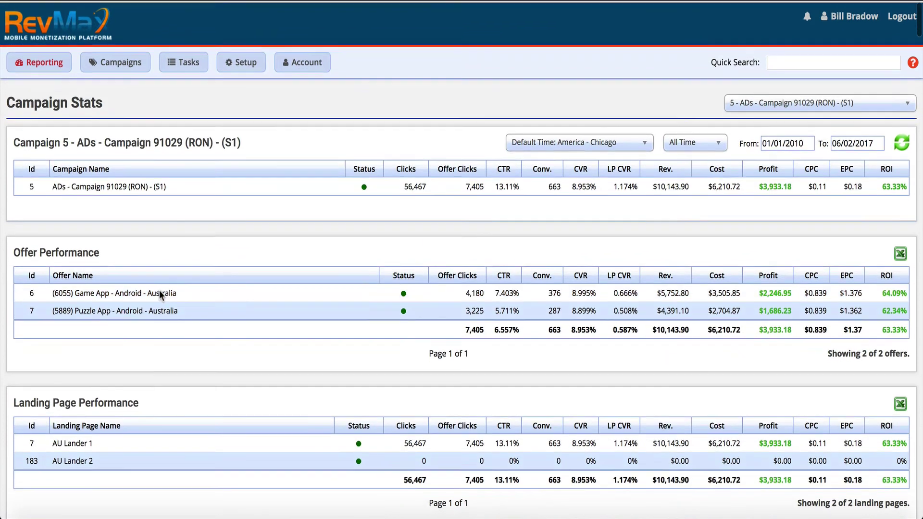
Step: Return to the Campaign Overview report and look through its list of active campaigns
mouse_move(57, 67)
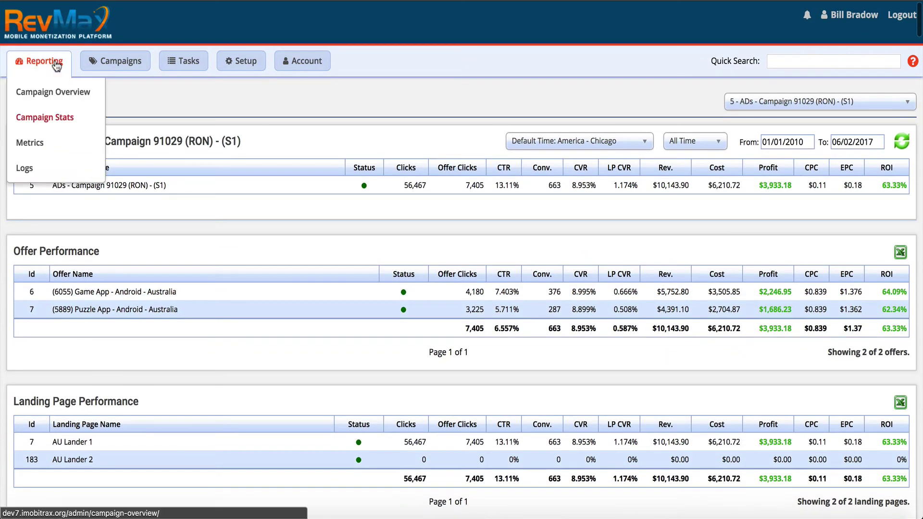
click(53, 92)
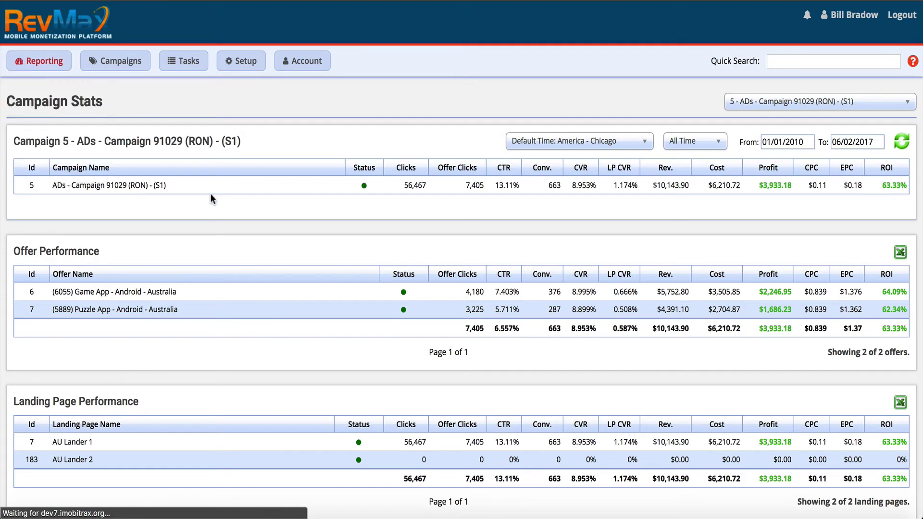
scroll(210, 194, down, 7)
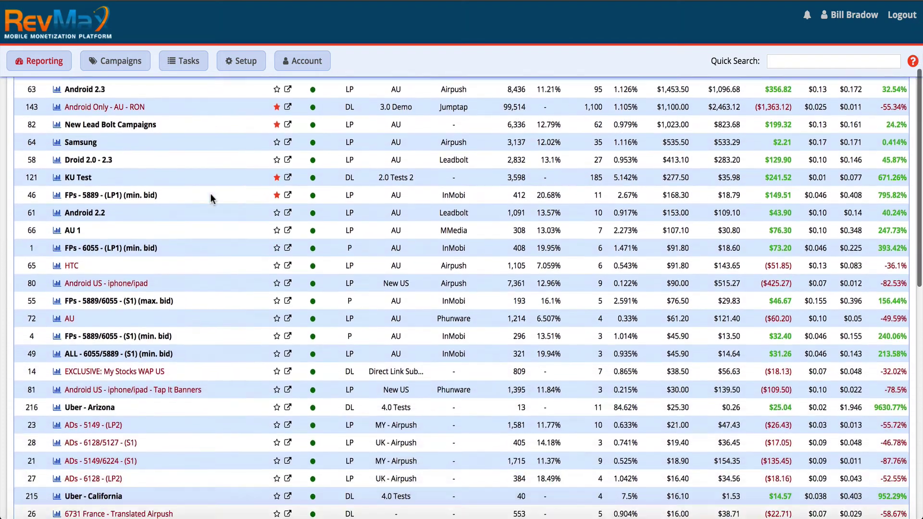
scroll(210, 193, down, 8)
scroll(210, 194, up, 15)
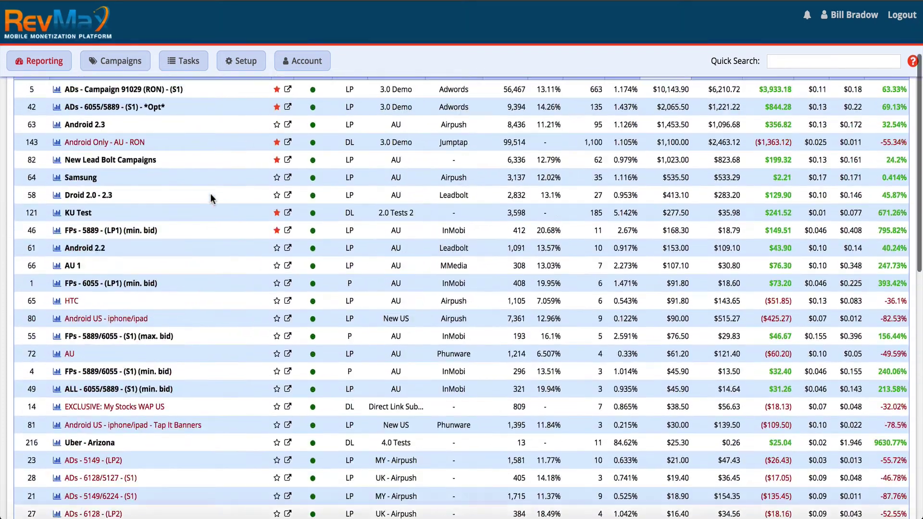
mouse_move(39, 62)
mouse_move(45, 143)
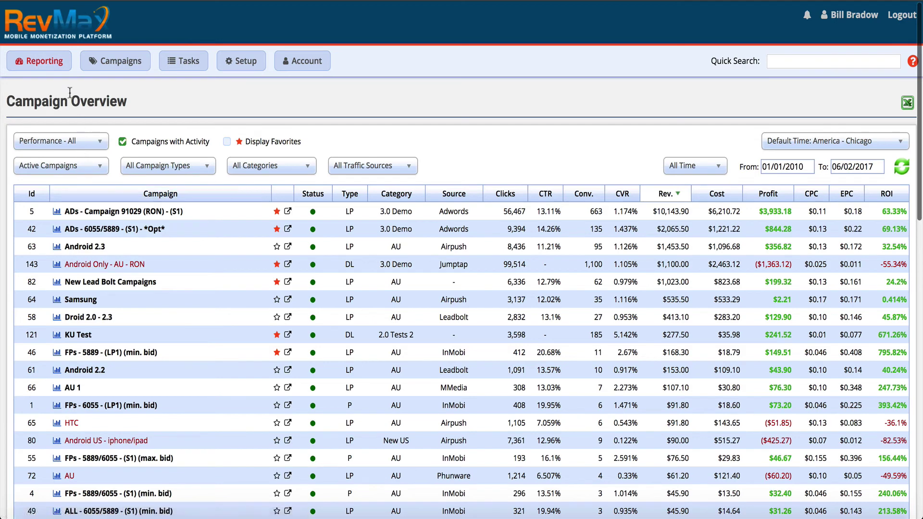
mouse_move(53, 168)
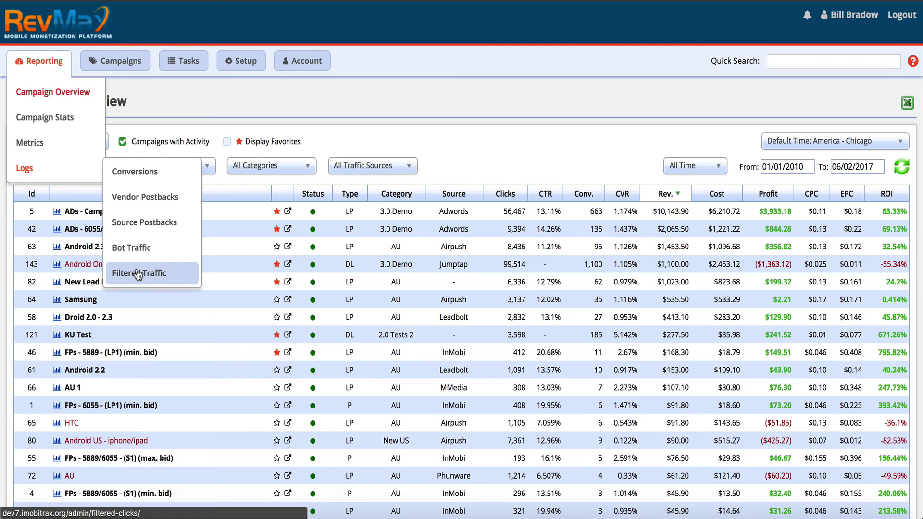
mouse_move(130, 57)
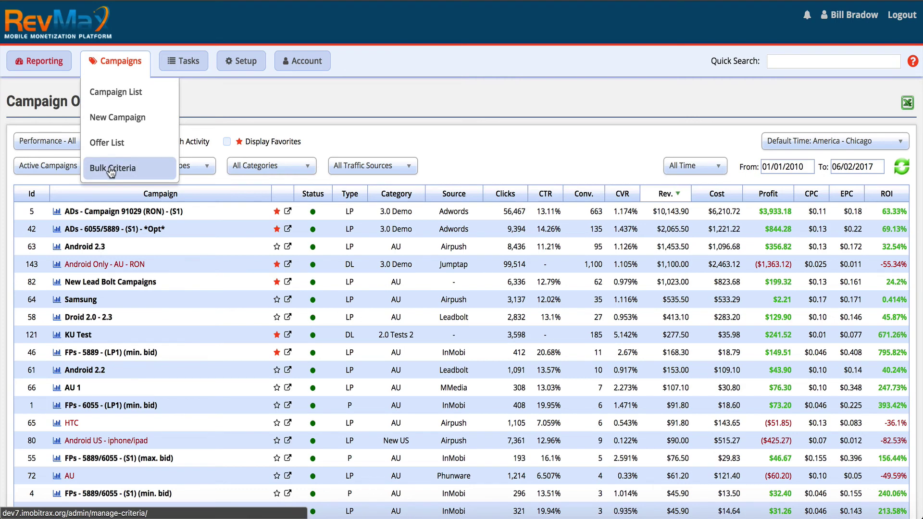
mouse_move(177, 59)
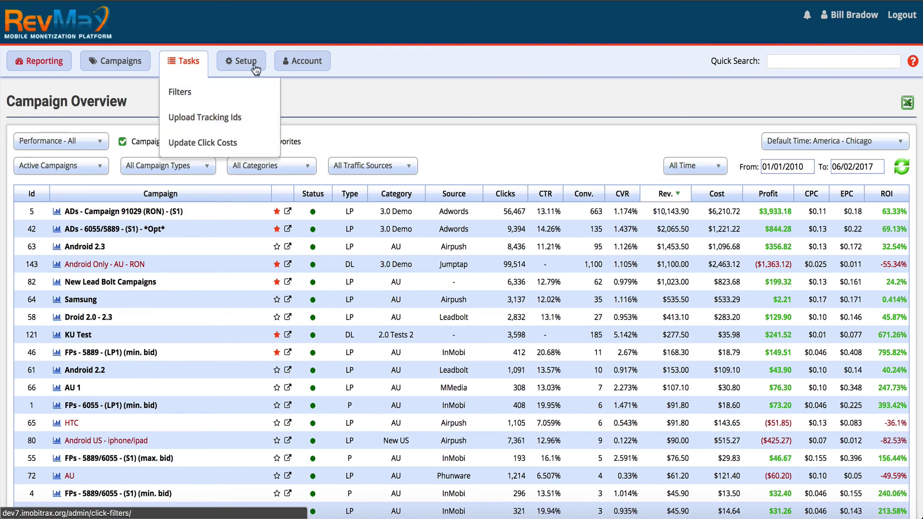
mouse_move(250, 72)
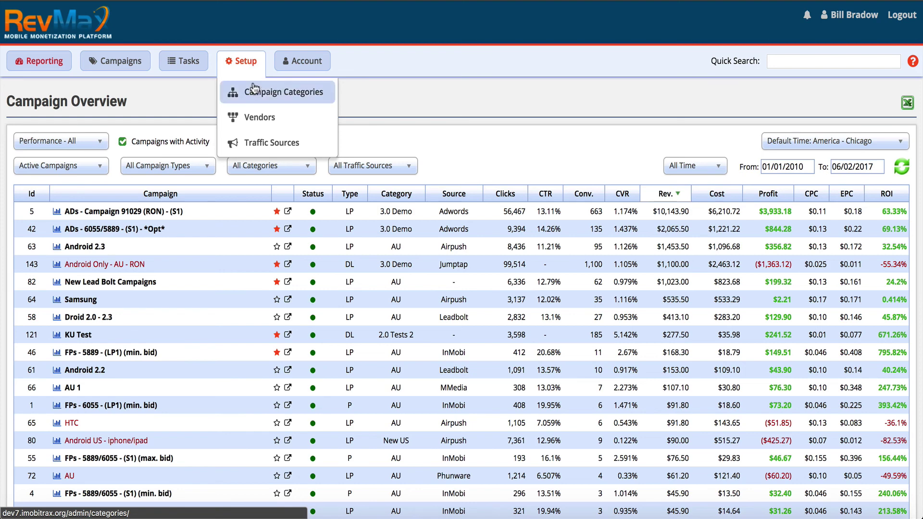